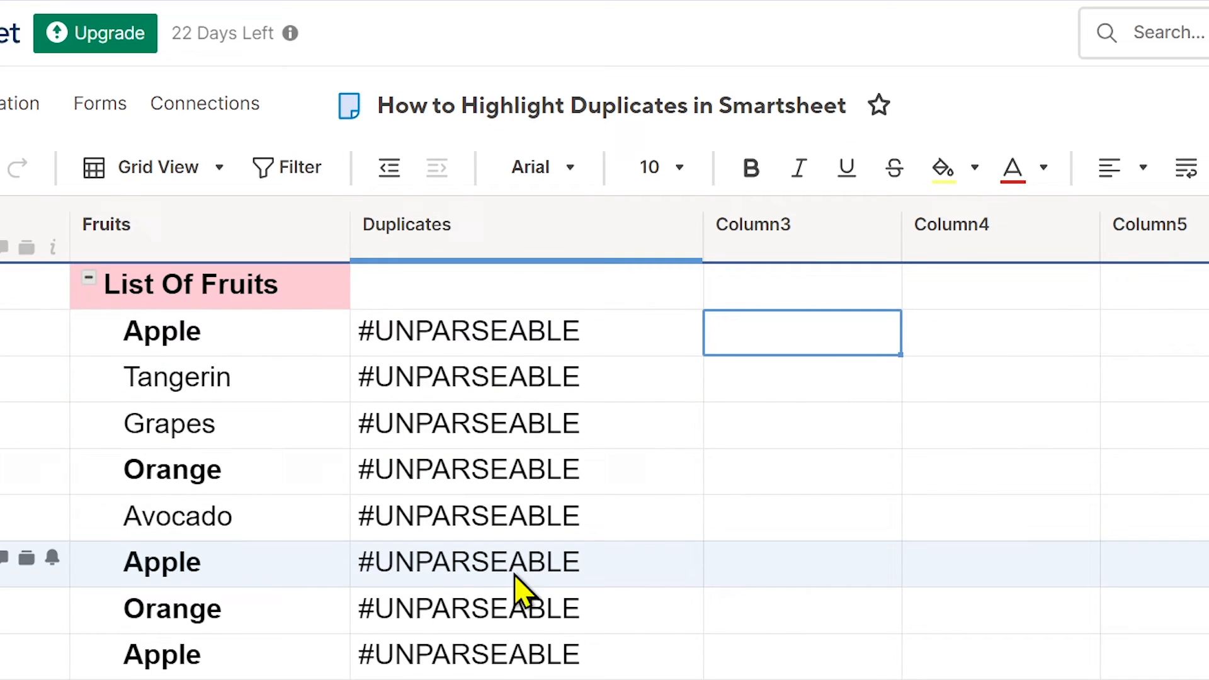
Correct the Apple row's Duplicates formula to =COUNTIF(Fruits:Fruits, Fruits@row), returning 3.
left_click(520, 339)
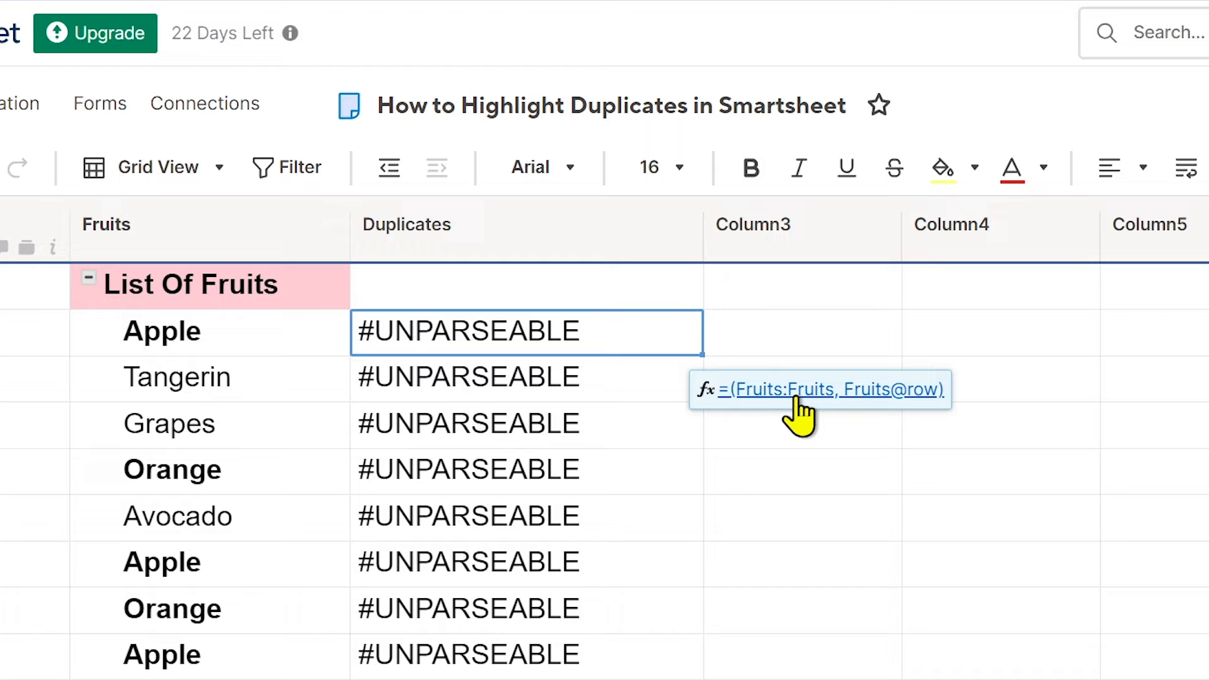
double_click(576, 335)
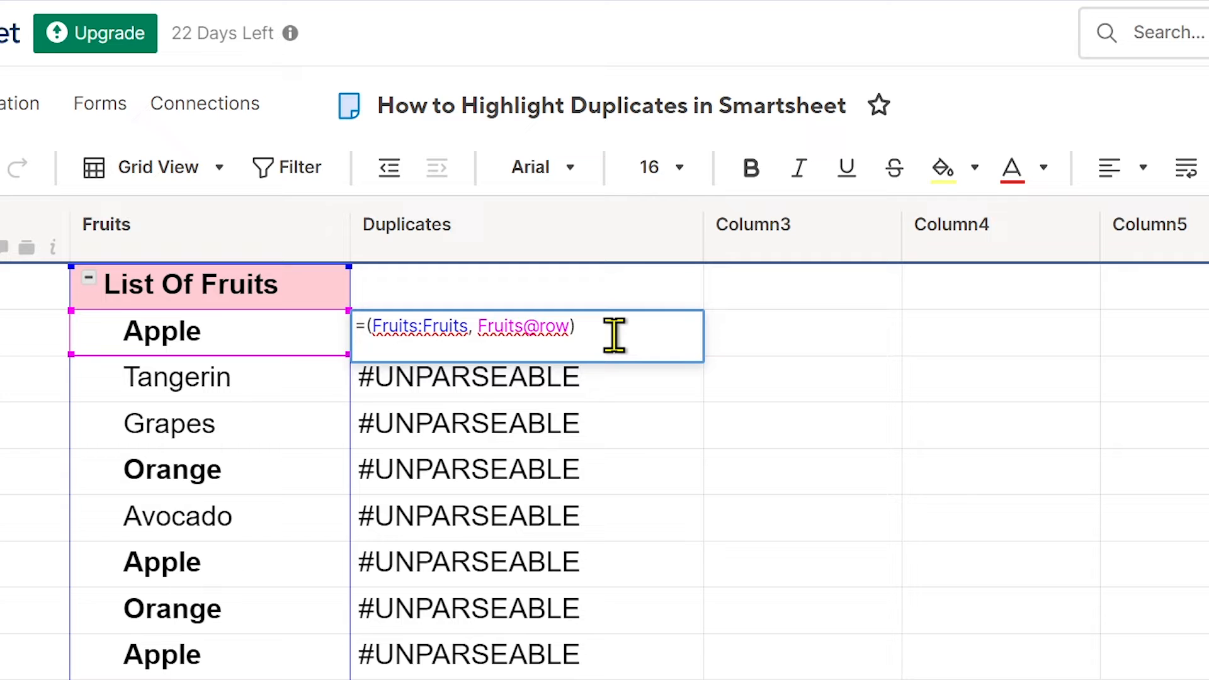
key("Home")
key("Right")
type("COUNTIF")
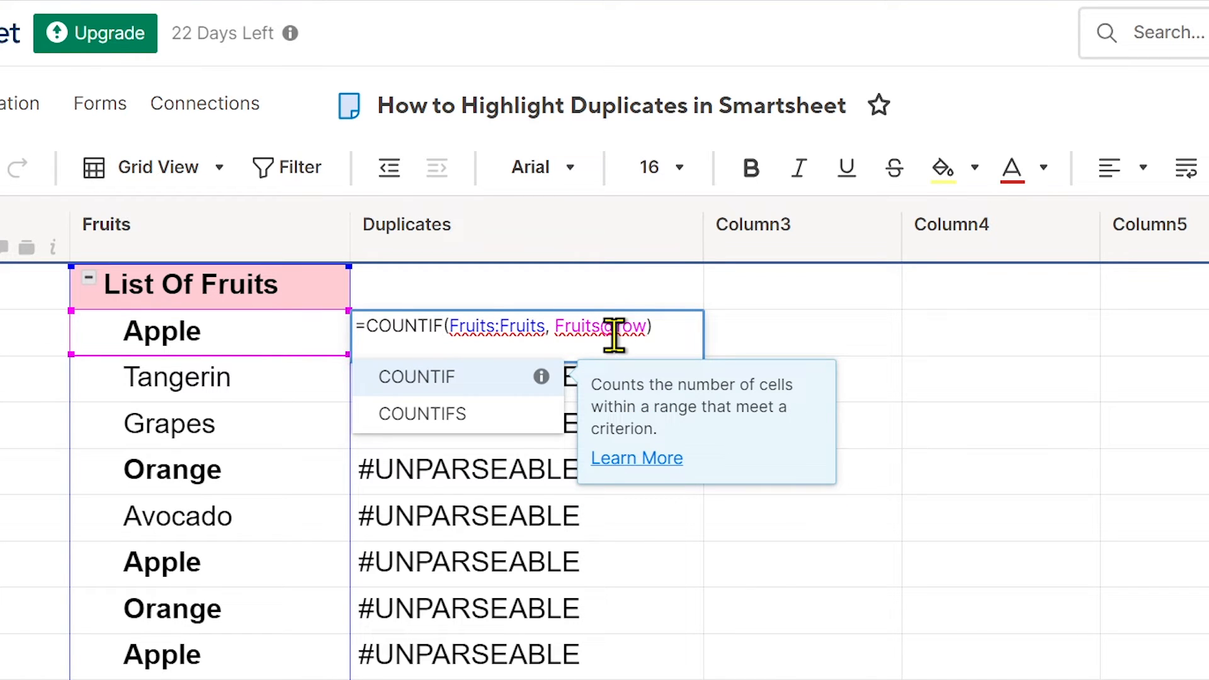
key("Return")
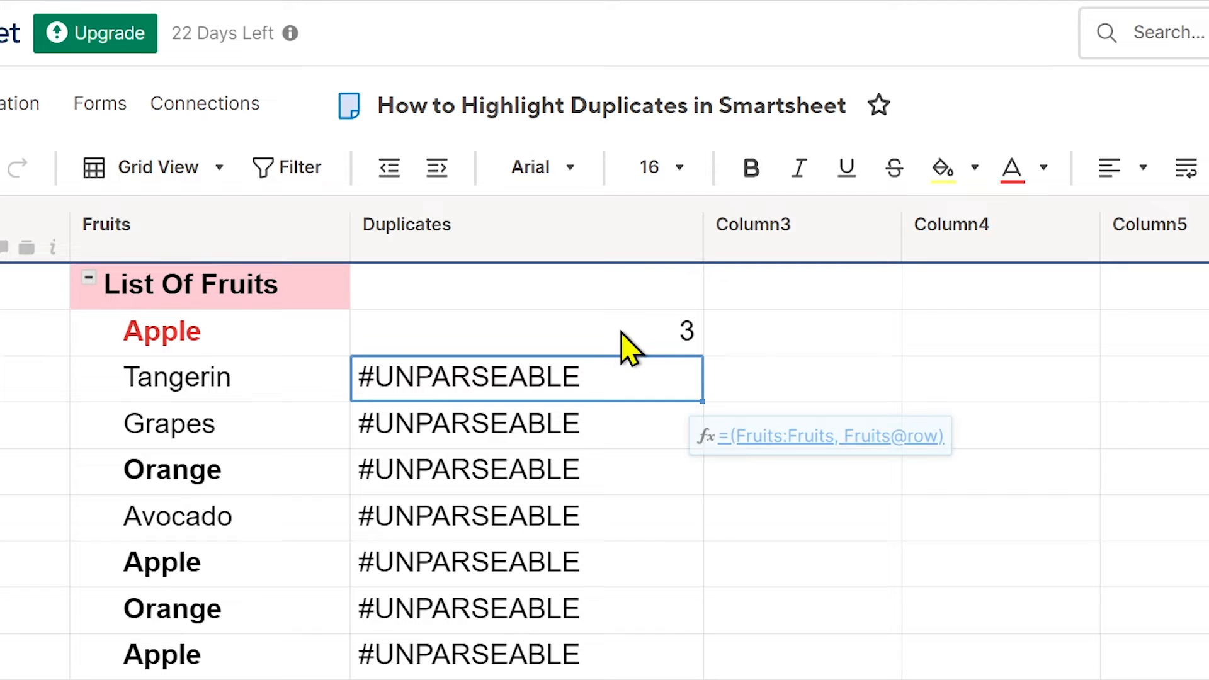
left_click(631, 335)
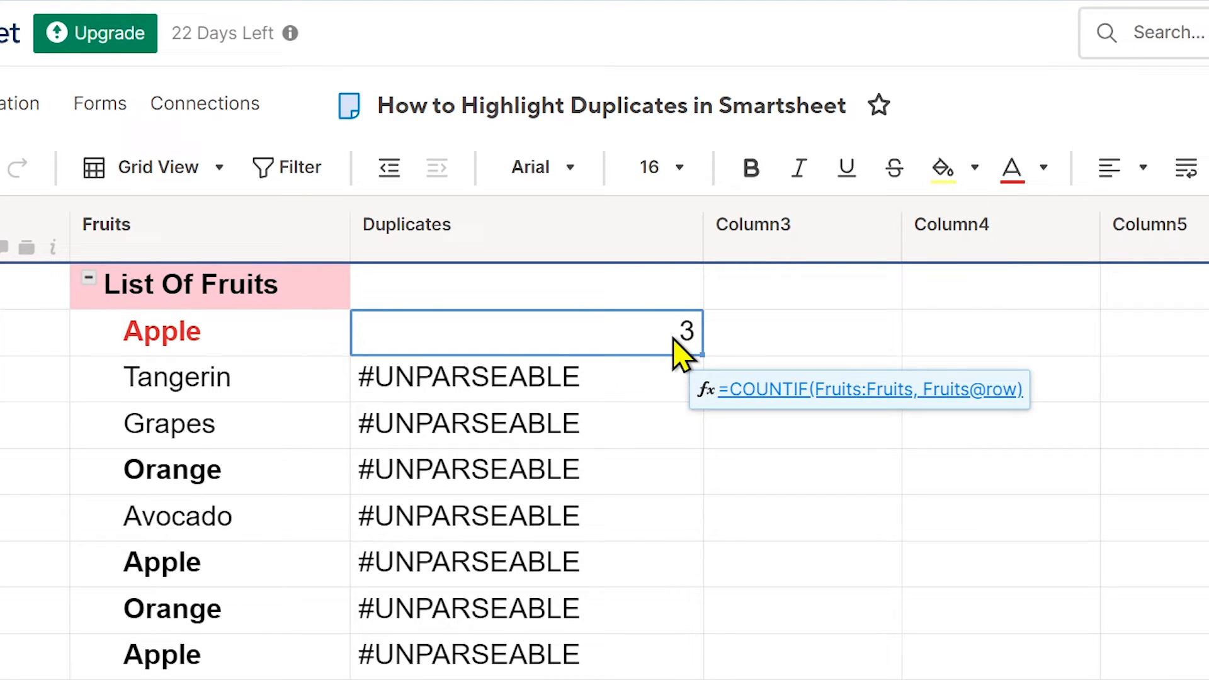
mouse_move(667, 338)
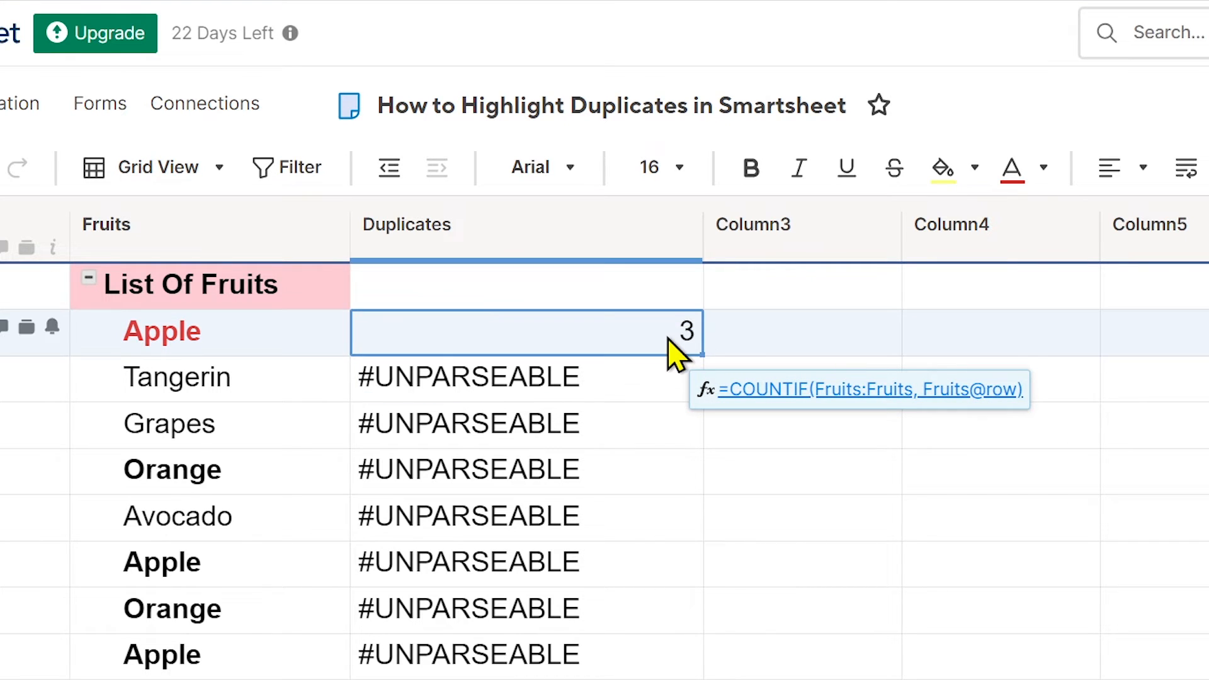
scroll(675, 351, "down", 2)
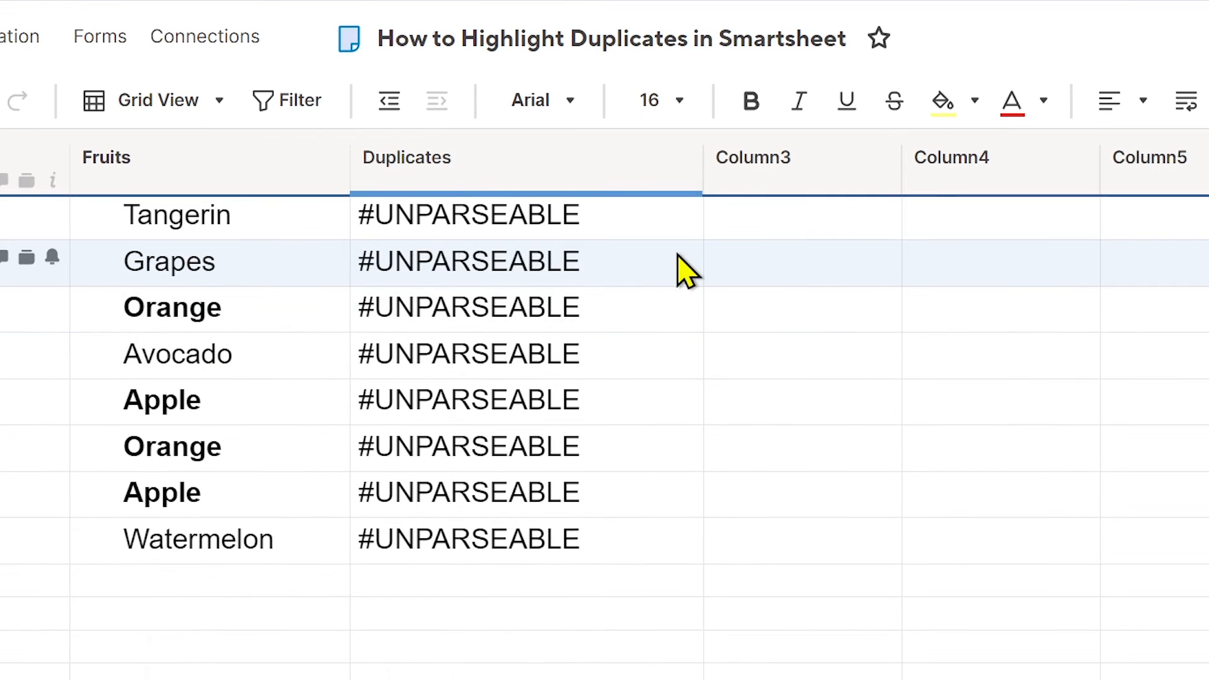
scroll(690, 283, "up", 2)
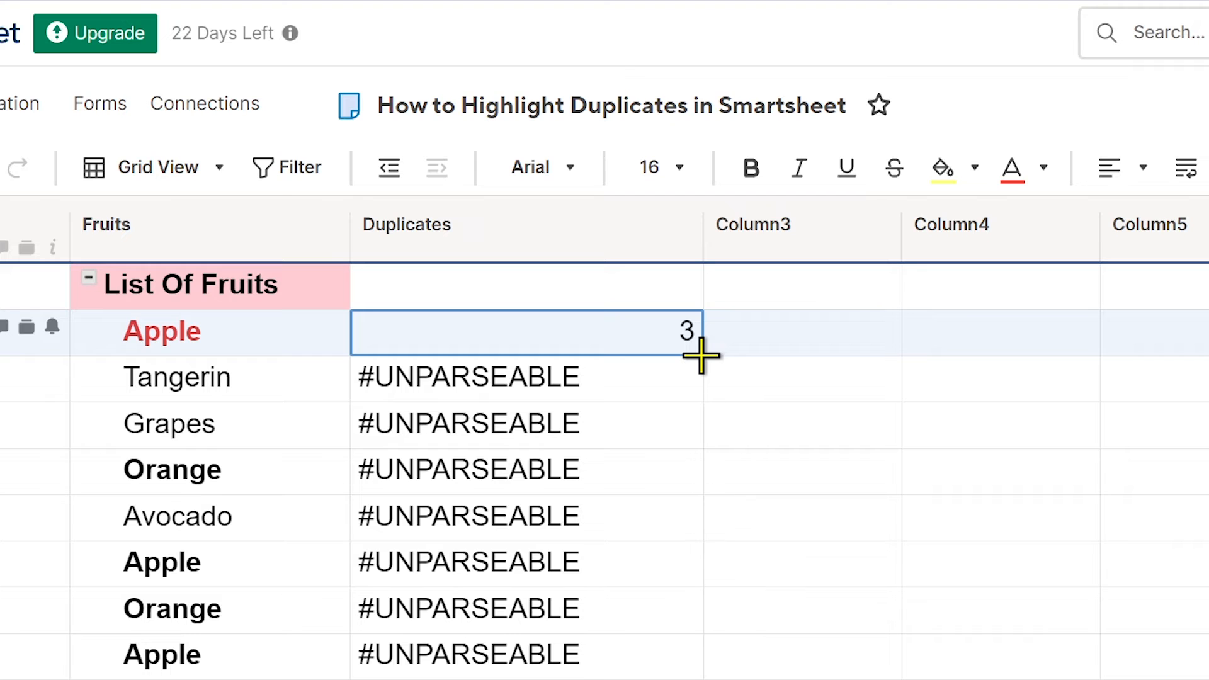
left_click_drag(701, 354, 666, 572)
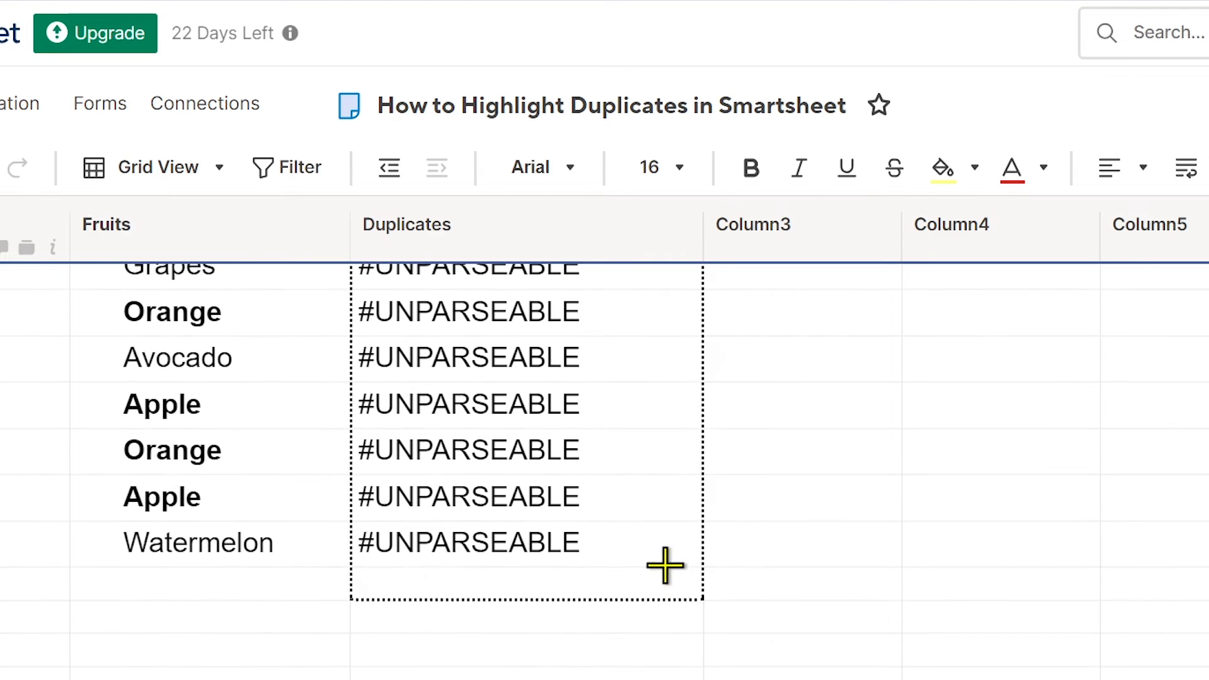
Fill the COUNTIF formula from Apple down to Watermelon so each fruit shows its count.
left_click_drag(666, 572, 662, 557)
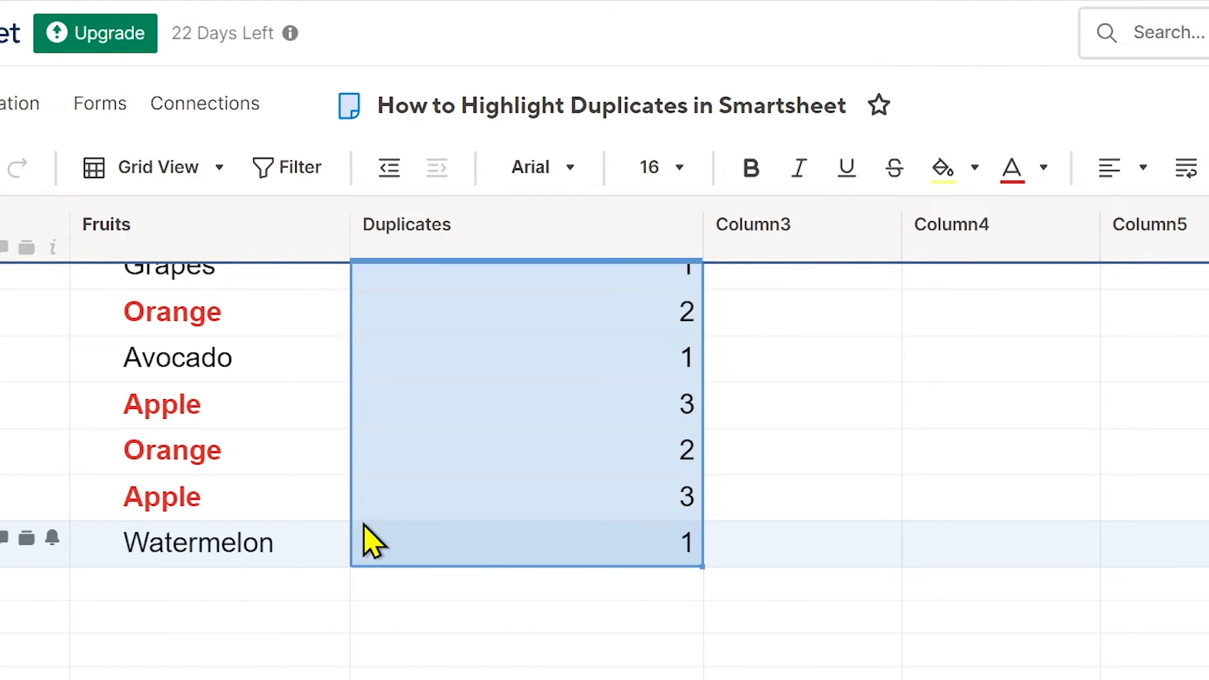
left_click(635, 552)
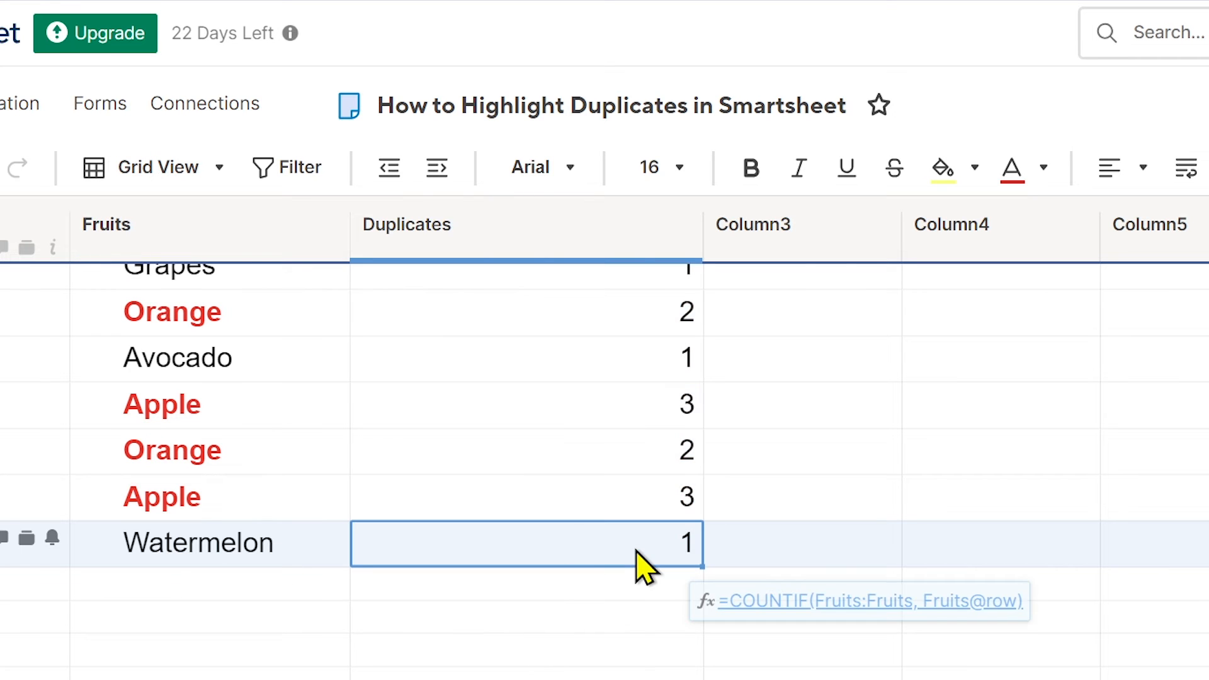
scroll(576, 463, "up", 3)
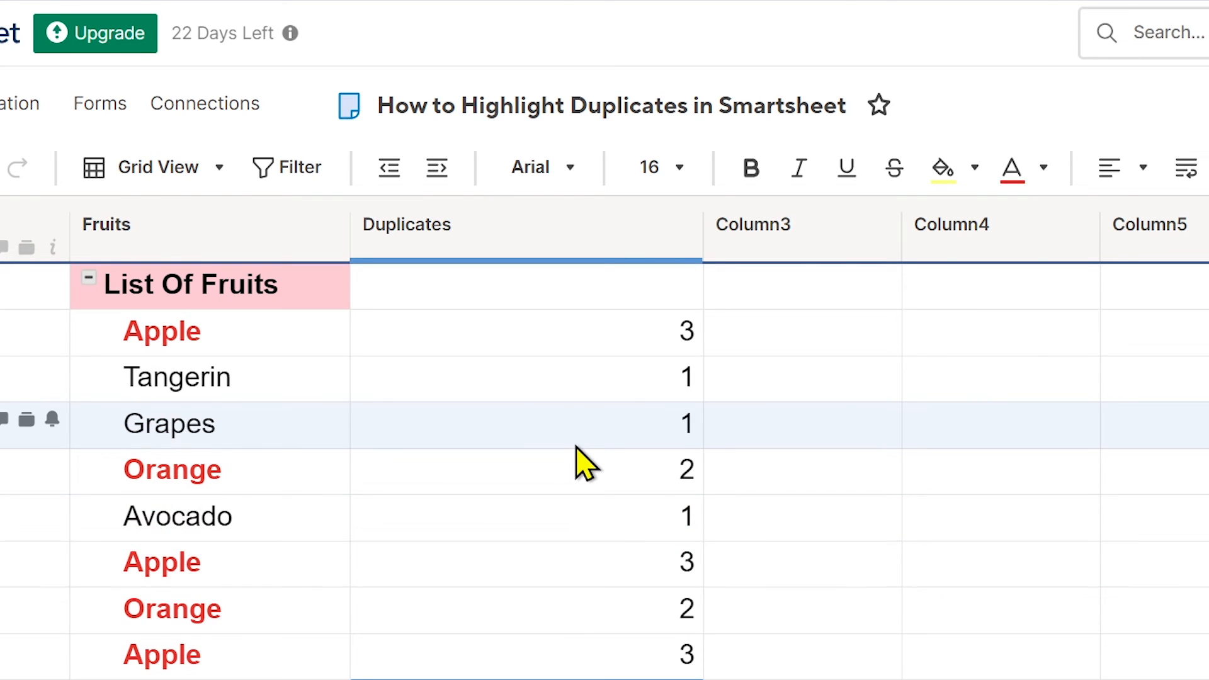
scroll(580, 463, "down", 5)
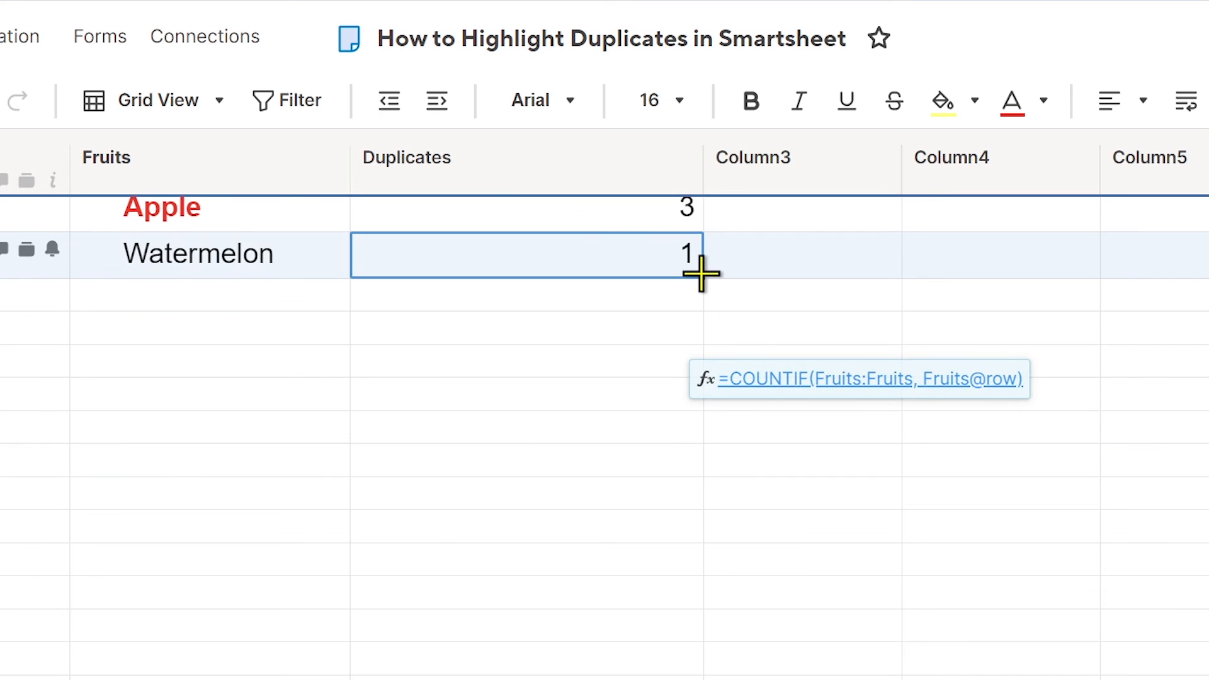
Drag the Watermelon COUNTIF formula down through the blank rows below.
left_click_drag(700, 276, 703, 679)
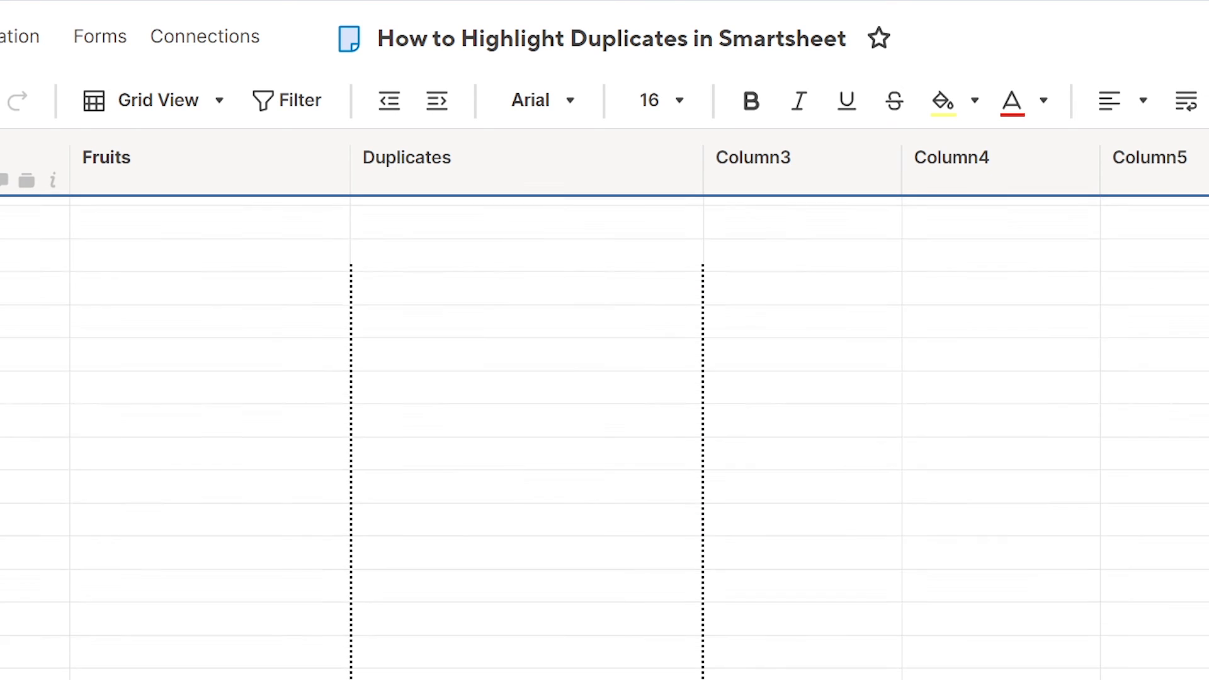
left_click_drag(703, 679, 703, 678)
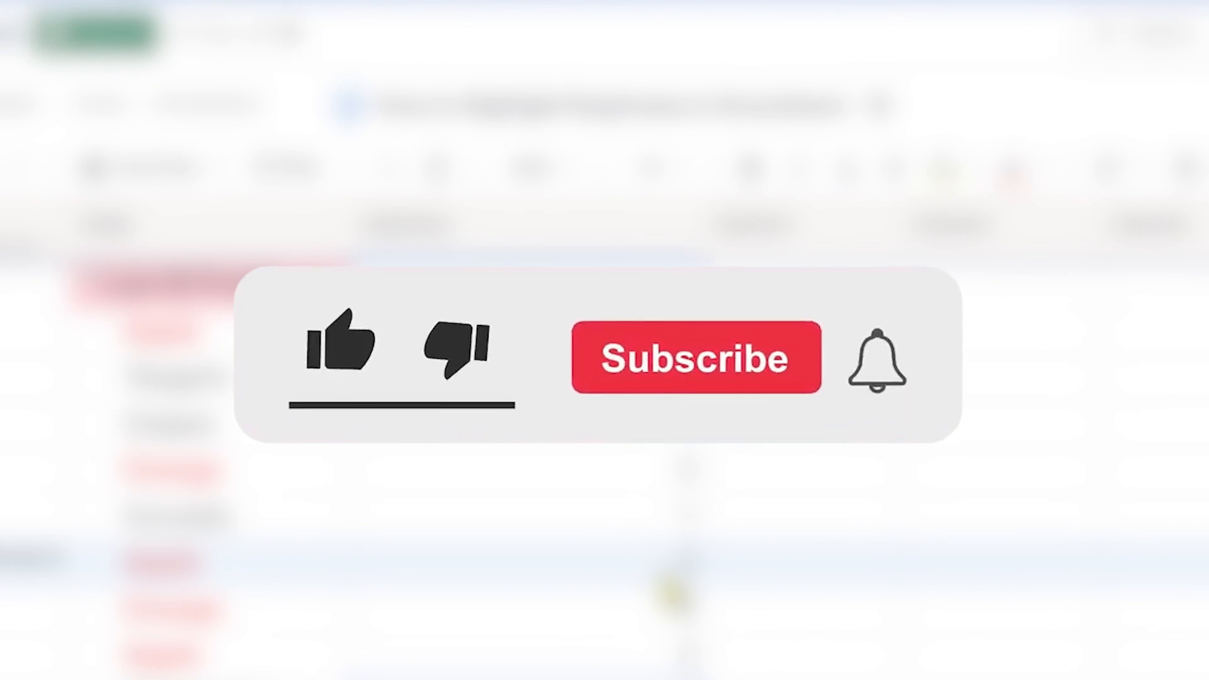